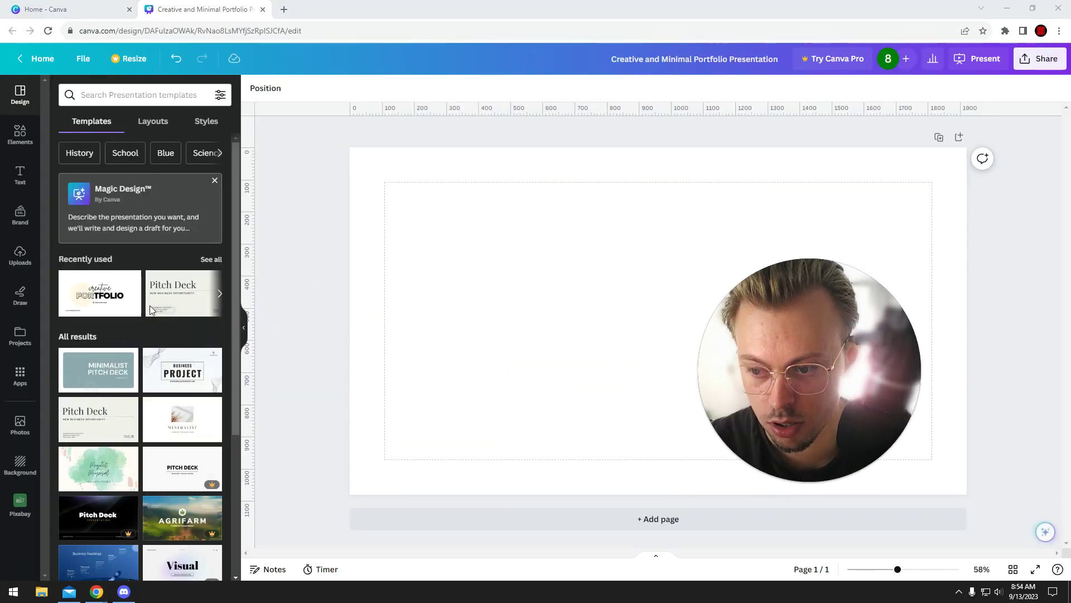
Search the stock photo library for 'nature'.
left_click(21, 255)
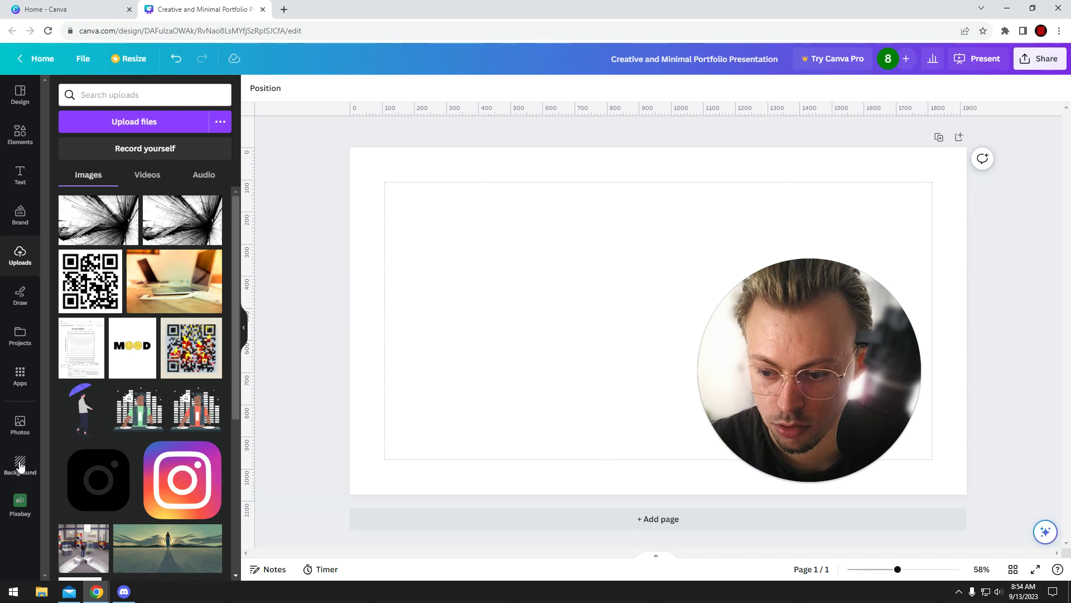
left_click(24, 419)
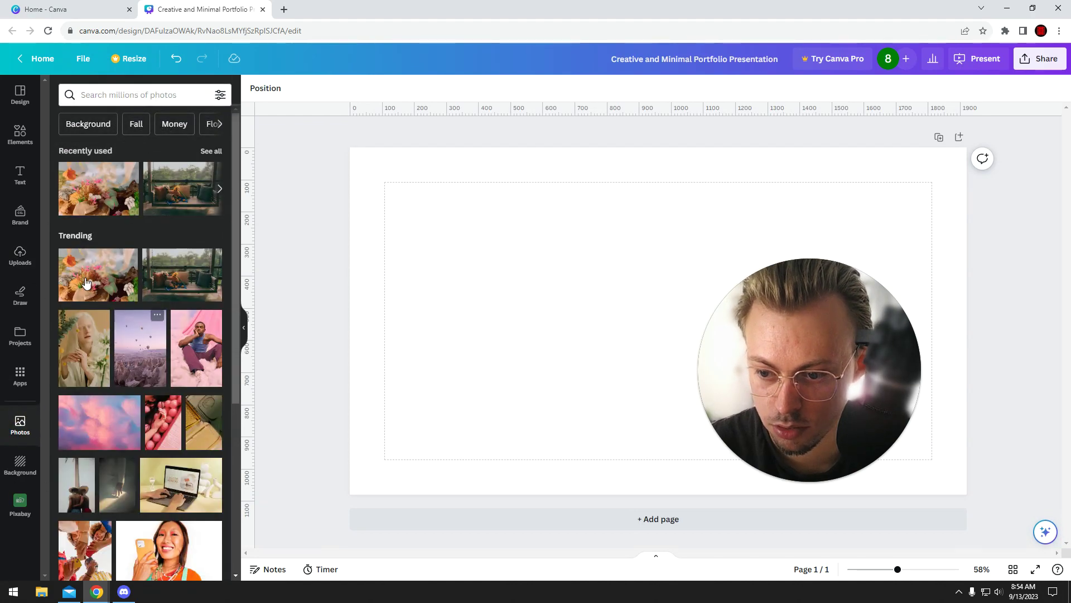
scroll(164, 498, "down", 2)
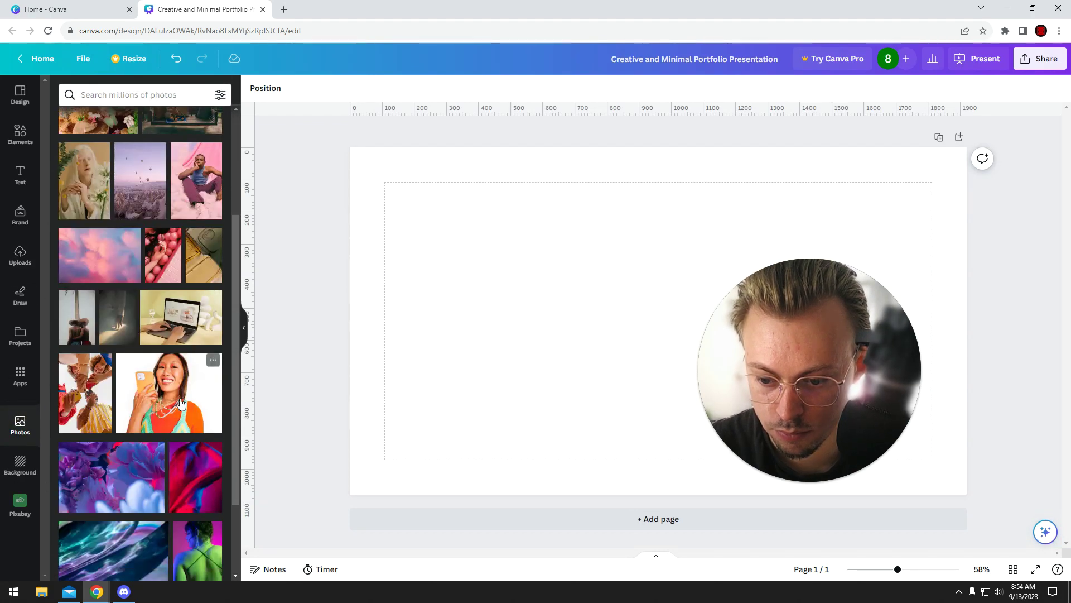
left_click_drag(186, 403, 122, 289)
scroll(122, 335, "down", 4)
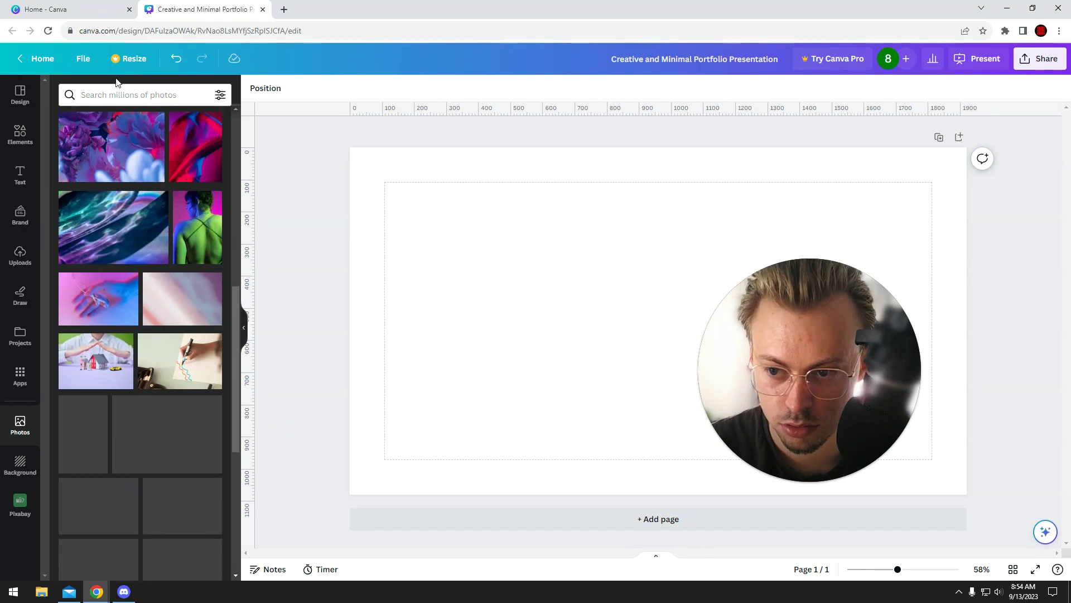
left_click(118, 94)
left_click(101, 144)
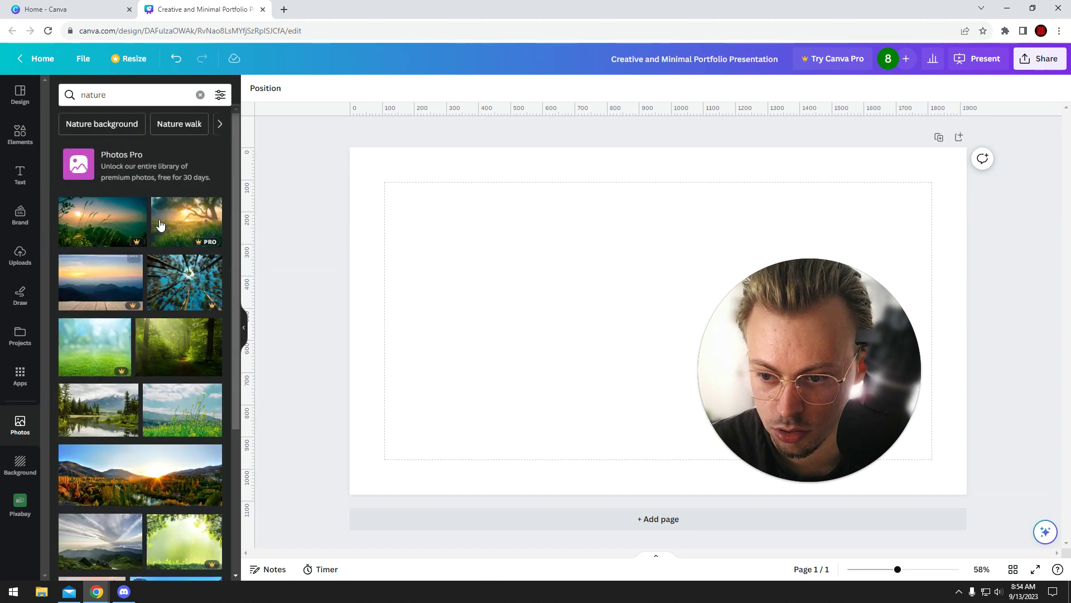
scroll(156, 263, "down", 2)
Place the lake-and-mountain photo on the slide, shrunk and moved left of centre.
left_click_drag(98, 298, 460, 279)
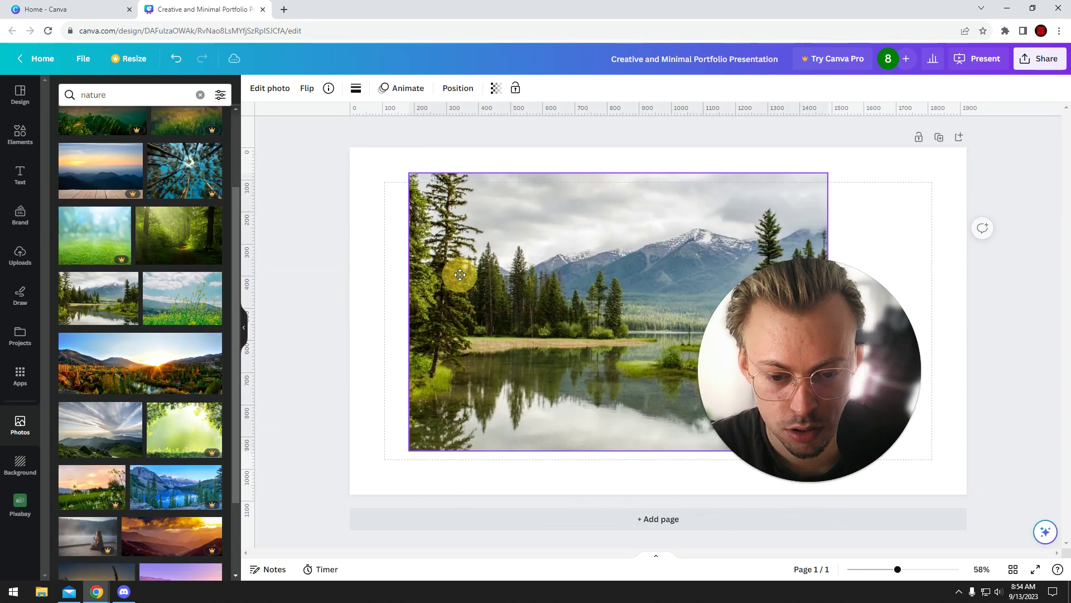
left_click_drag(411, 174, 481, 222)
left_click_drag(503, 260, 484, 240)
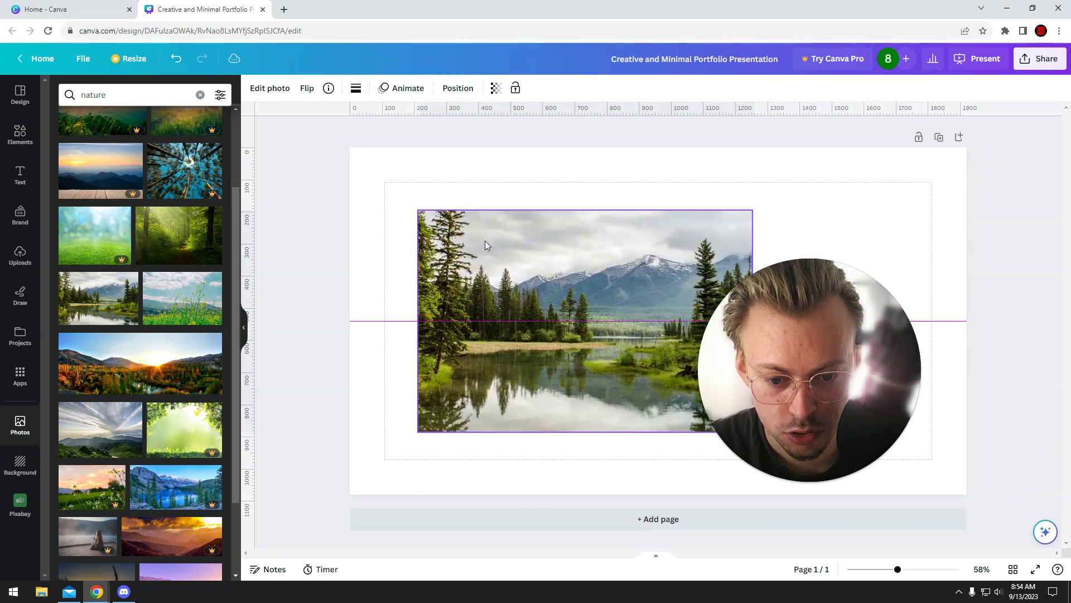
From the full filter list, try Fresco, Hazel and Whimsi on the photo.
left_click(269, 88)
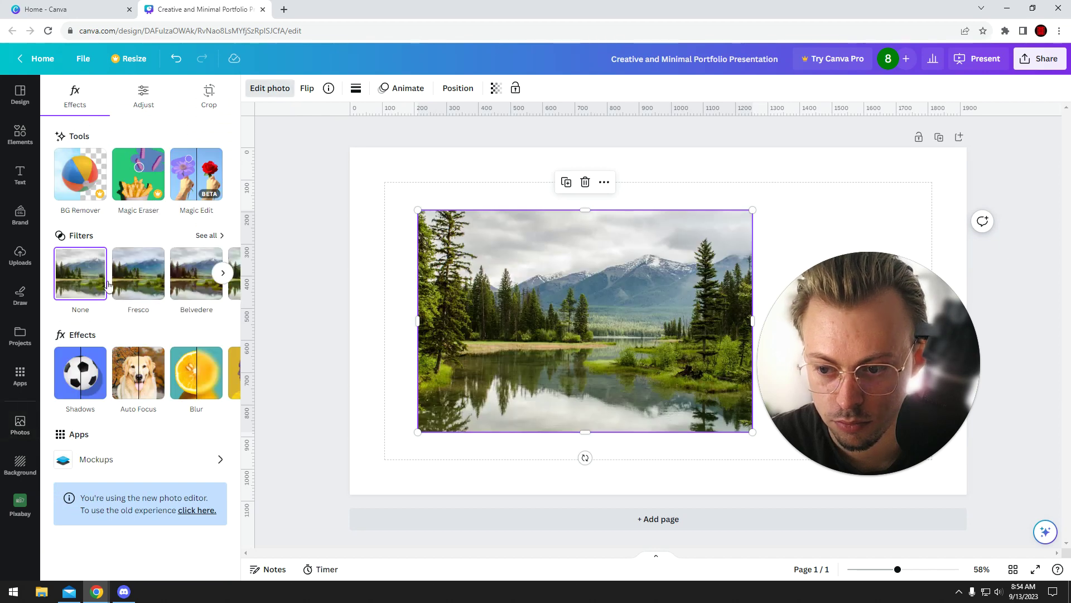
left_click(206, 235)
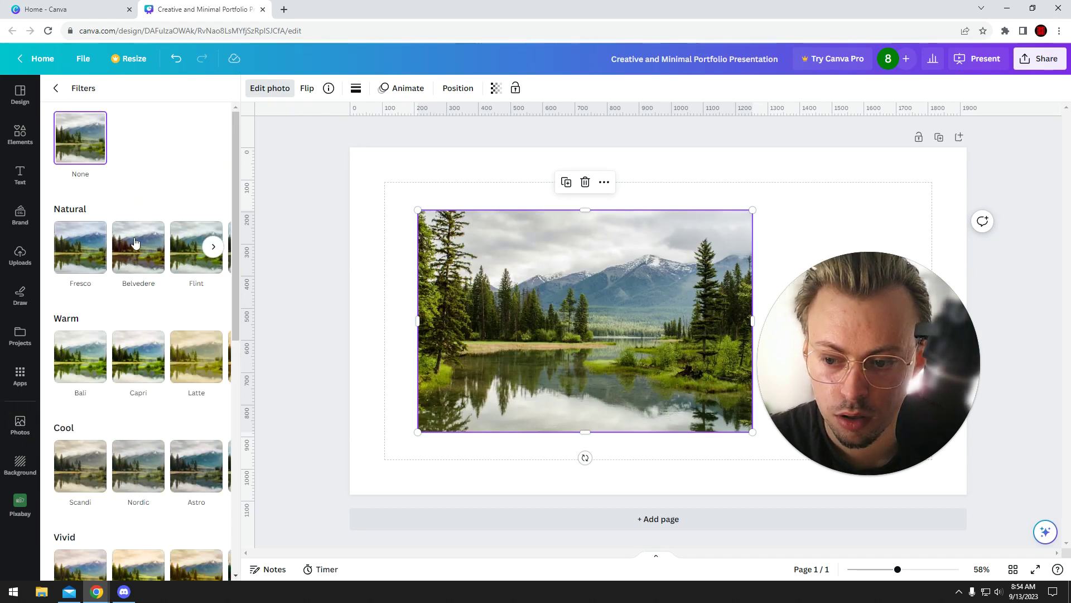
left_click(81, 247)
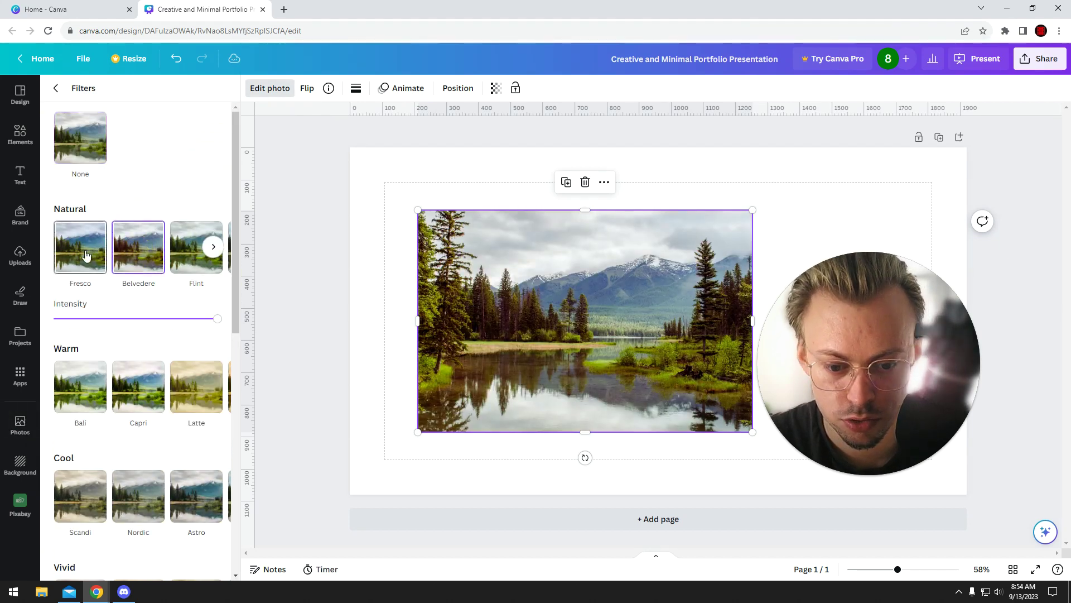
left_click(213, 247)
scroll(139, 371, "down", 2)
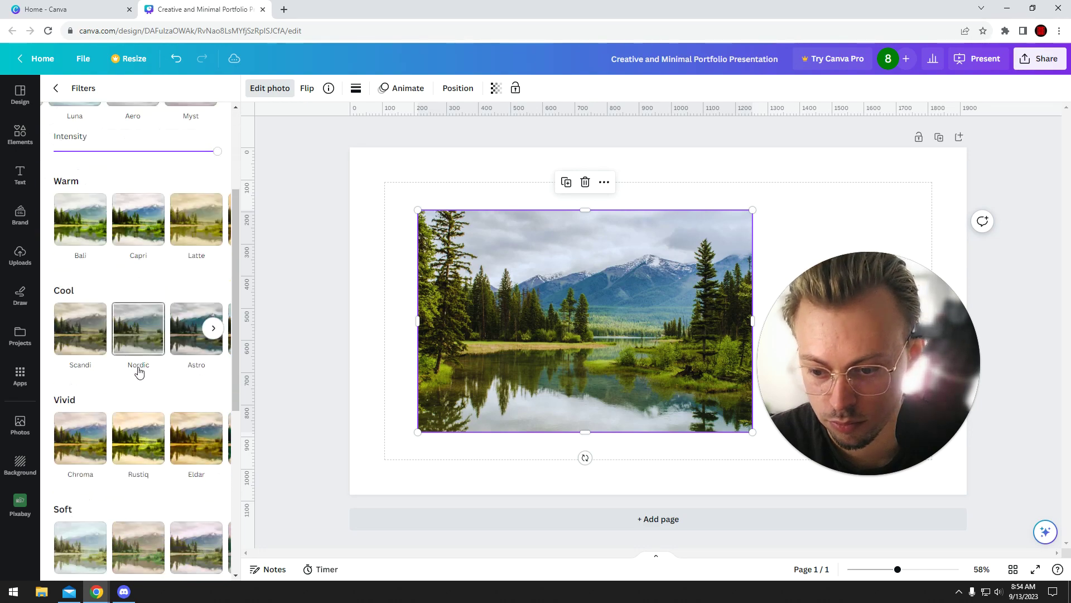
scroll(139, 371, "down", 3)
scroll(140, 352, "down", 2)
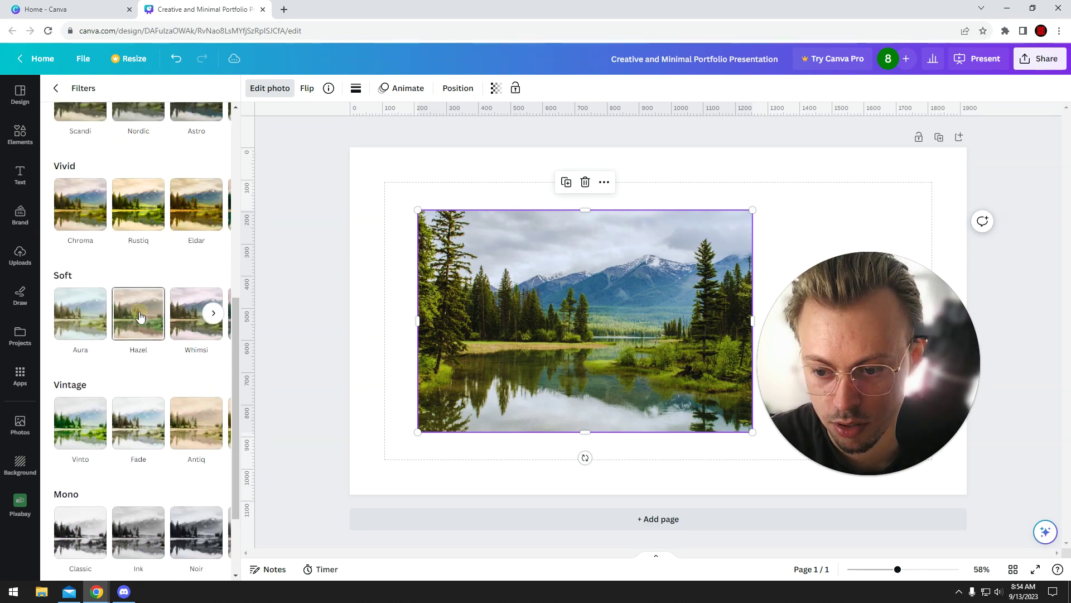
left_click(142, 317)
left_click(197, 316)
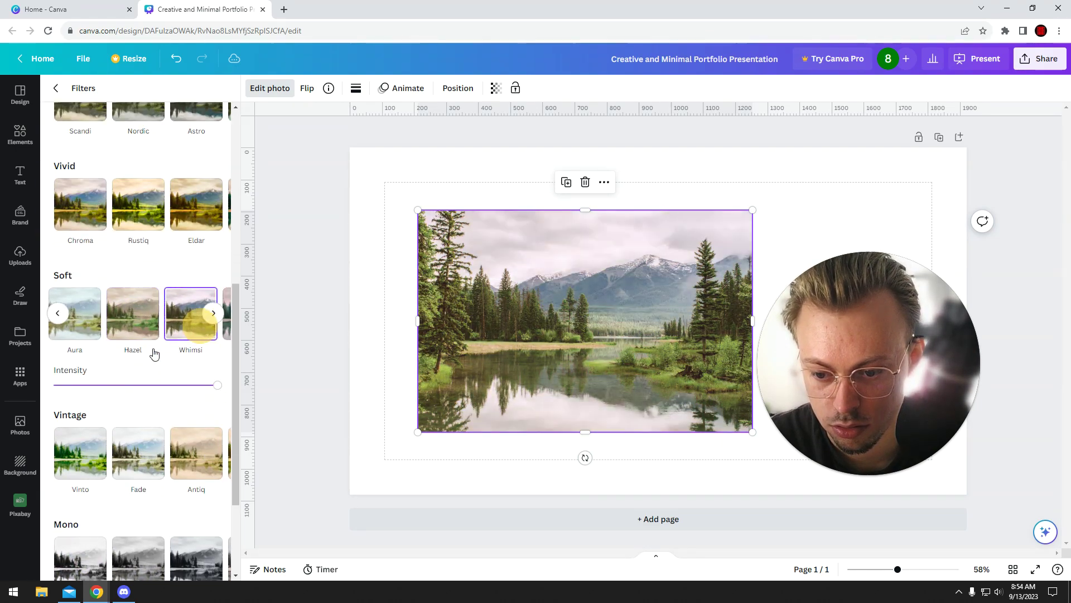
scroll(155, 355, "down", 2)
Try Ink, Classic, Heatwave, Amethyst, Aero and Hazel, then settle on Hibiscus.
left_click(138, 389)
left_click(92, 379)
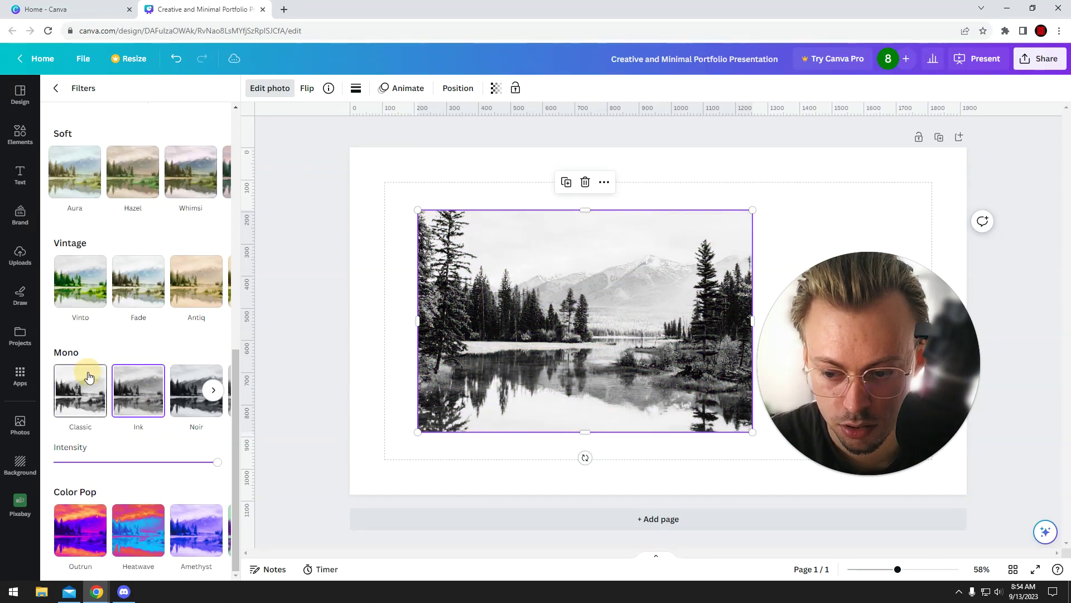
left_click(131, 523)
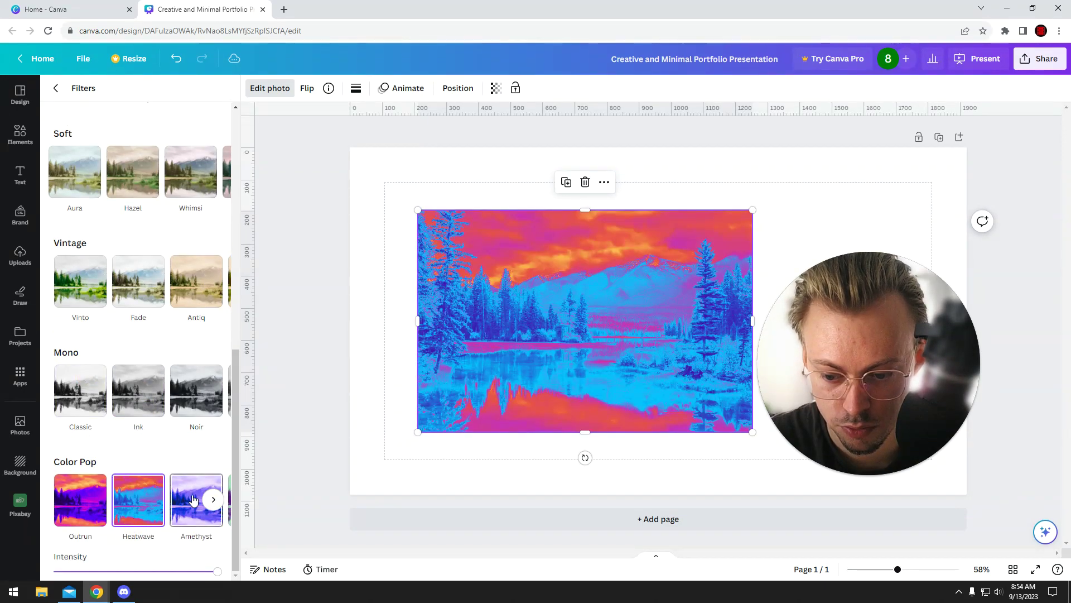
left_click(195, 499)
scroll(142, 336, "up", 6)
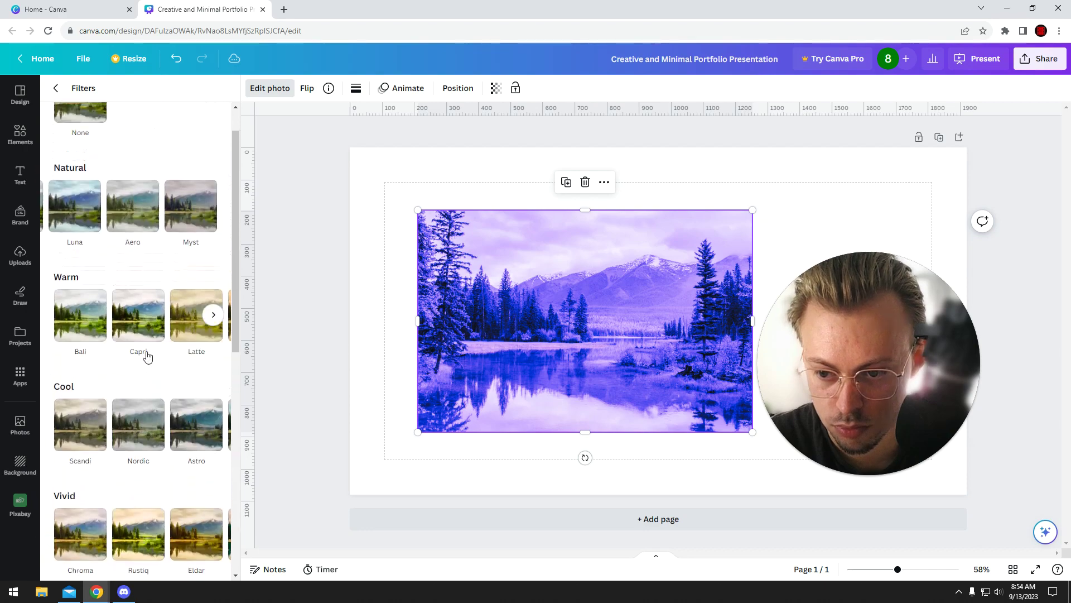
left_click(132, 247)
scroll(111, 291, "down", 5)
left_click(130, 277)
scroll(130, 307, "down", 1)
left_click(125, 529)
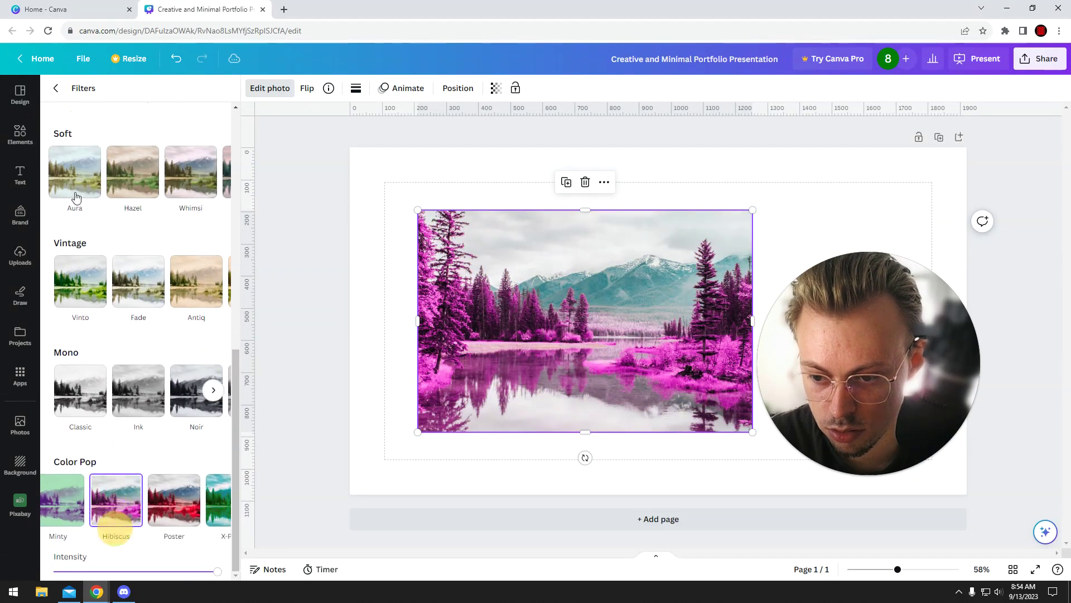
Try several Duotone presets including Mustard, then apply the Amber duotone.
left_click(59, 89)
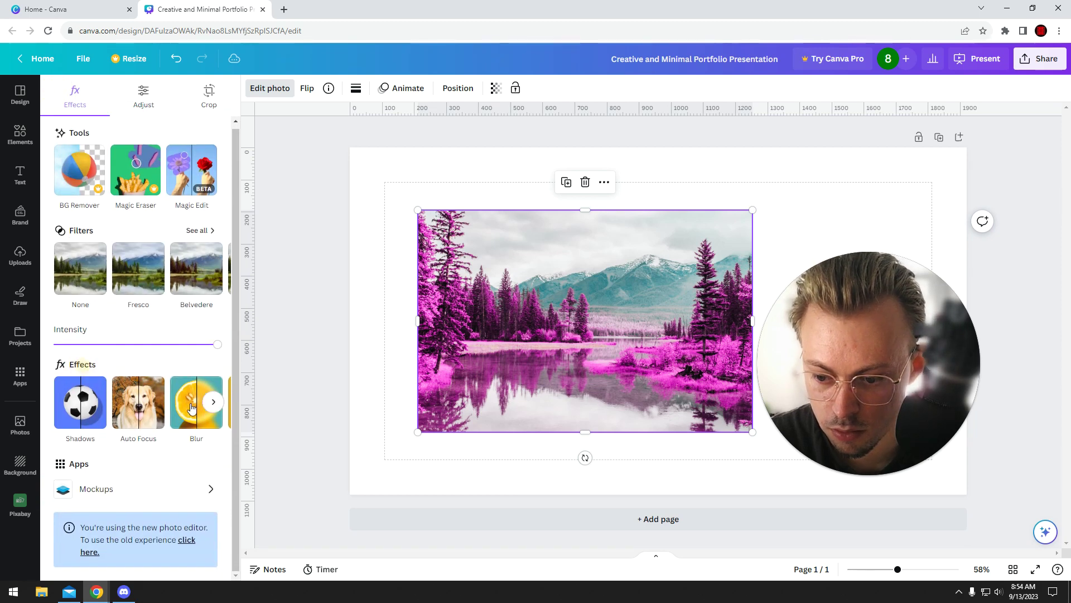
left_click(212, 404)
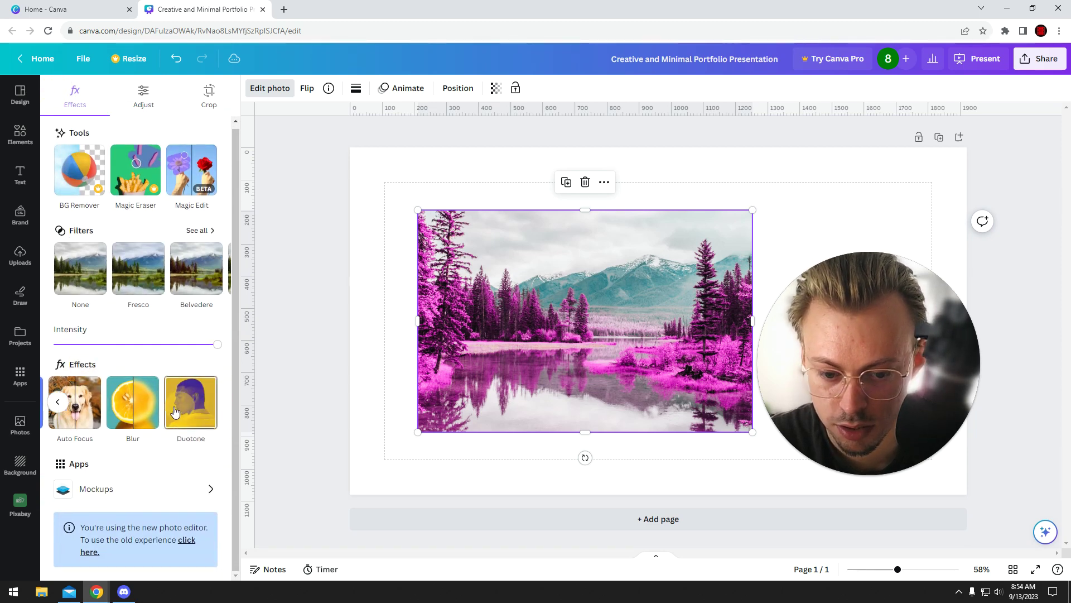
left_click(190, 403)
left_click(131, 371)
left_click(80, 373)
left_click(137, 373)
left_click_drag(209, 508, 116, 508)
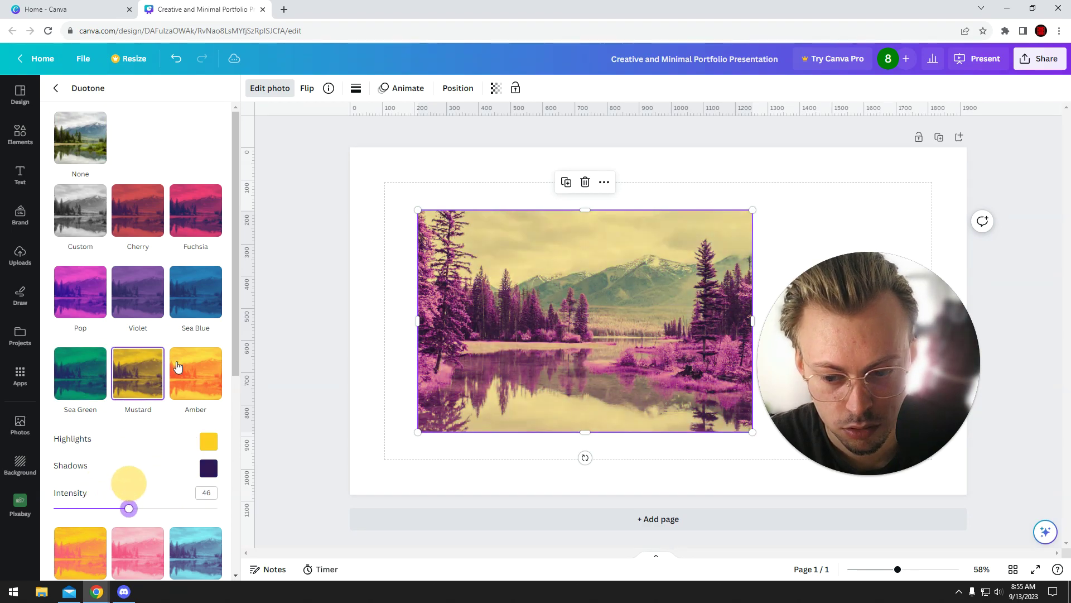
left_click(190, 352)
scroll(182, 339, "down", 3)
scroll(181, 338, "up", 3)
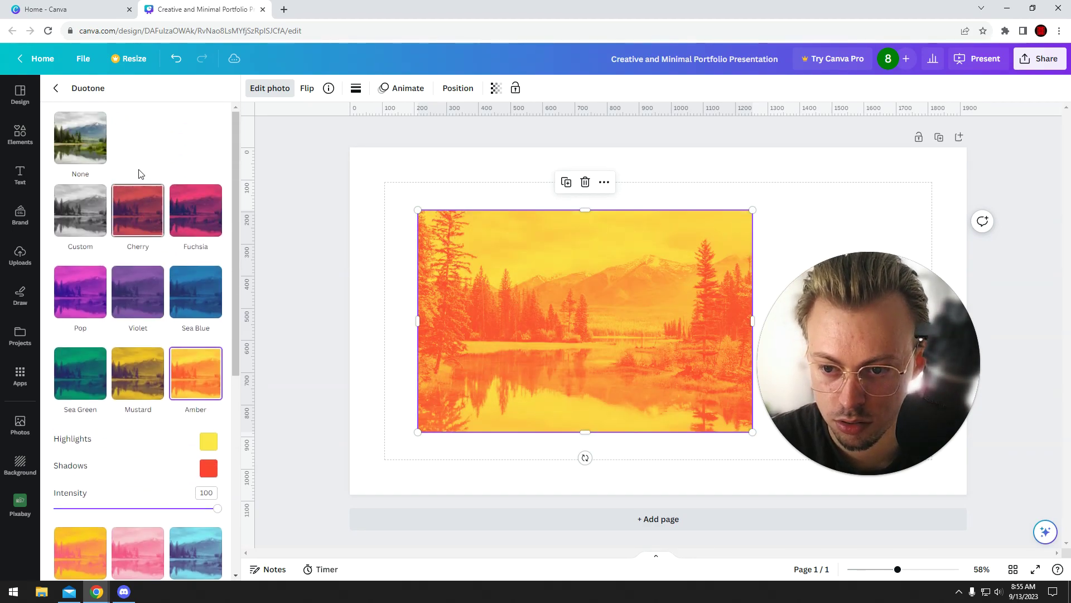
left_click(56, 88)
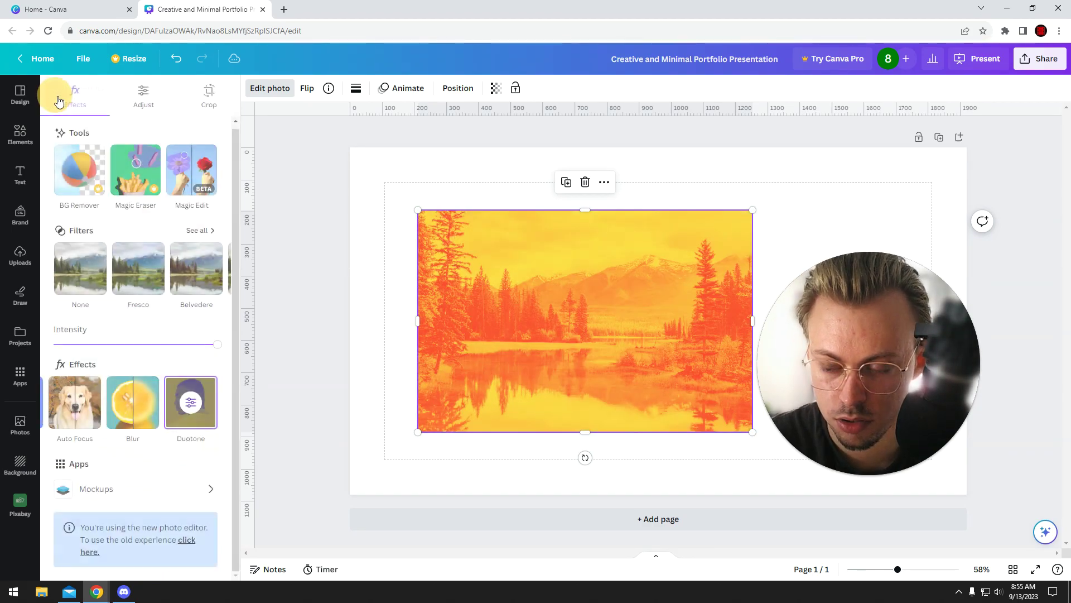
Auto-adjust the photo's light and colour, keeping adjustments on the Whole image.
left_click(147, 107)
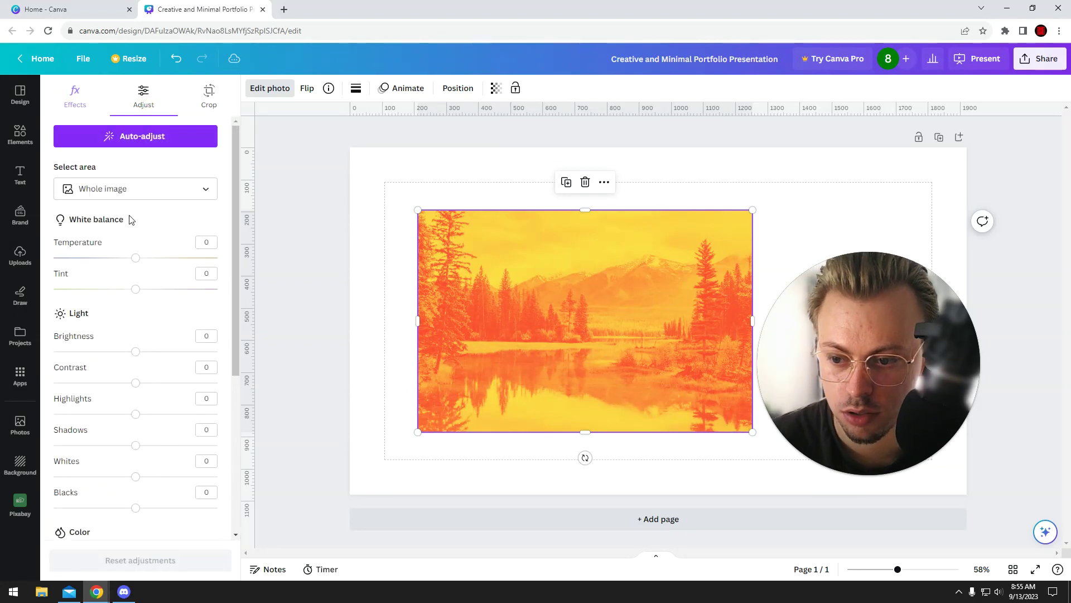
left_click(141, 138)
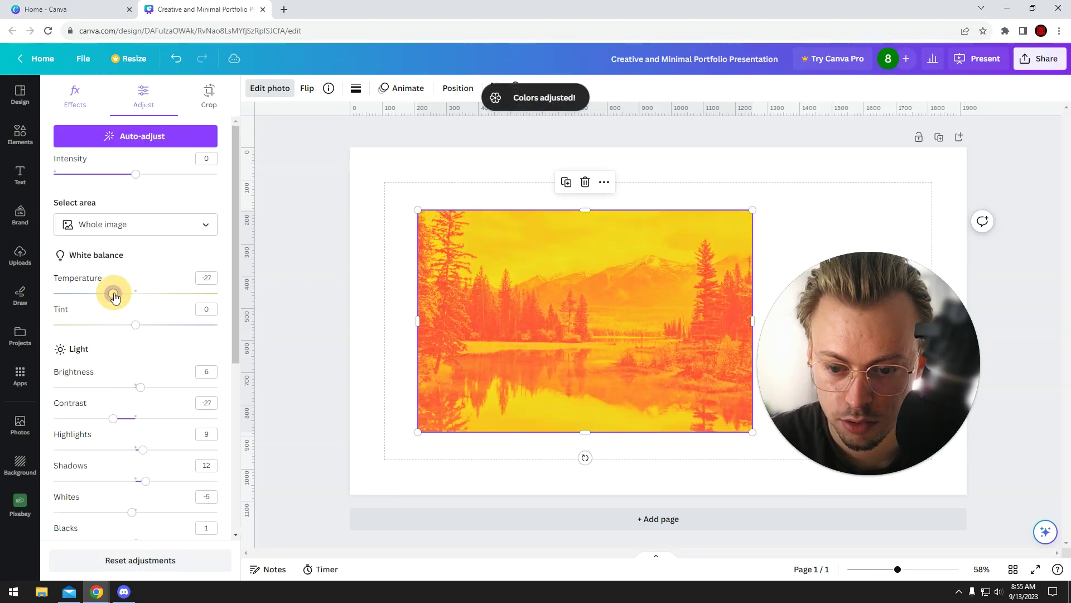
scroll(139, 329, "down", 2)
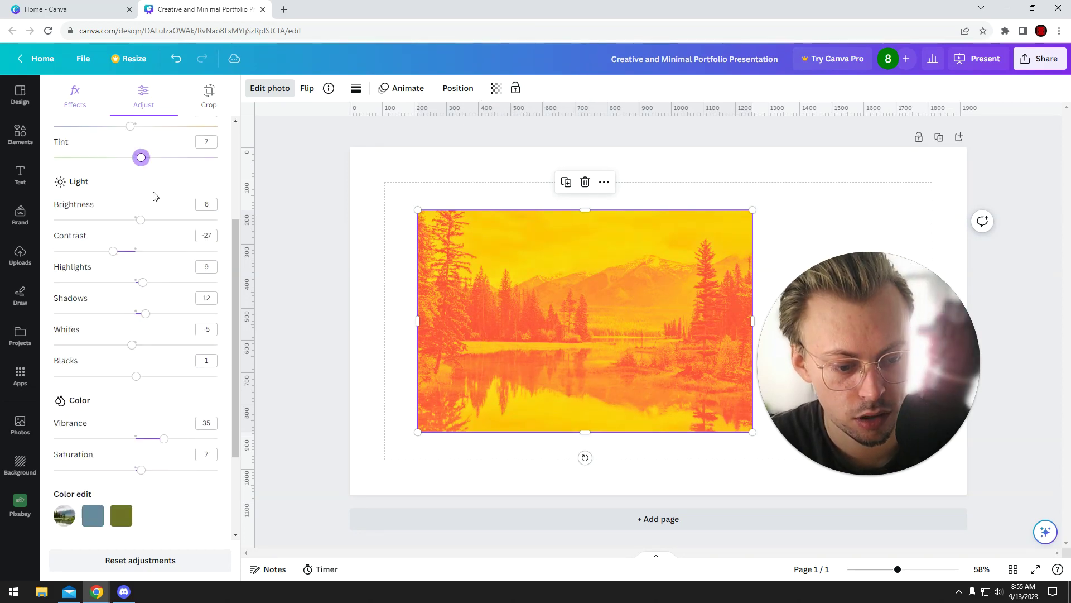
scroll(139, 335, "down", 2)
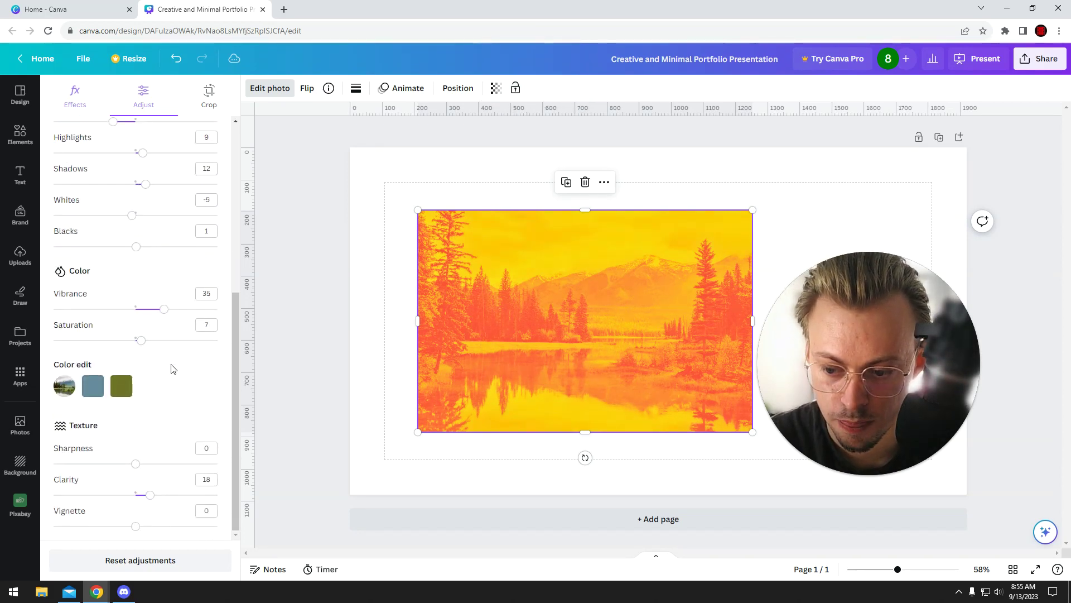
scroll(162, 392, "up", 5)
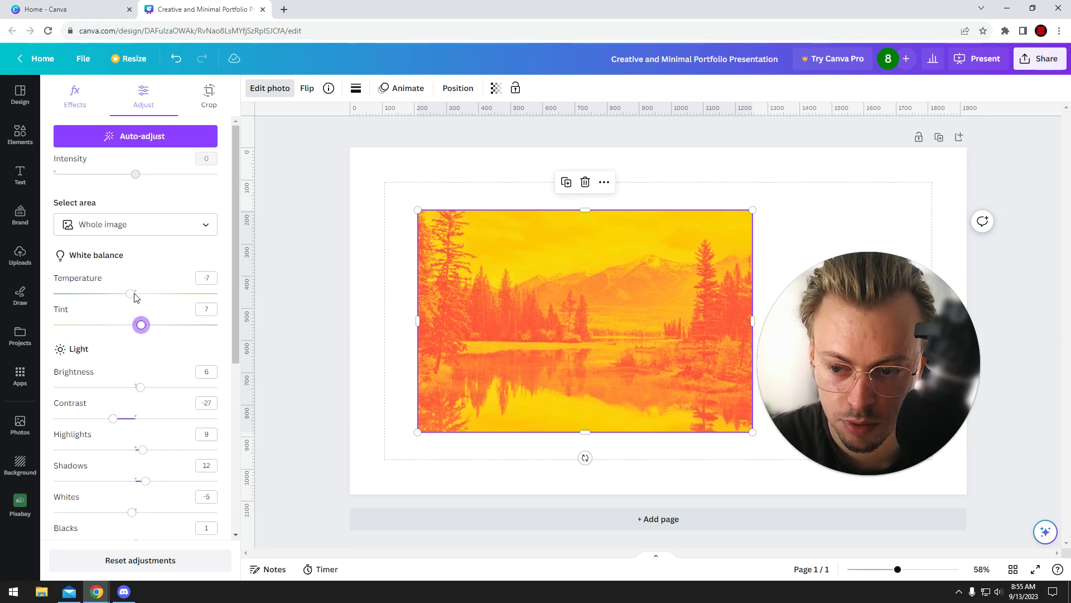
left_click(121, 225)
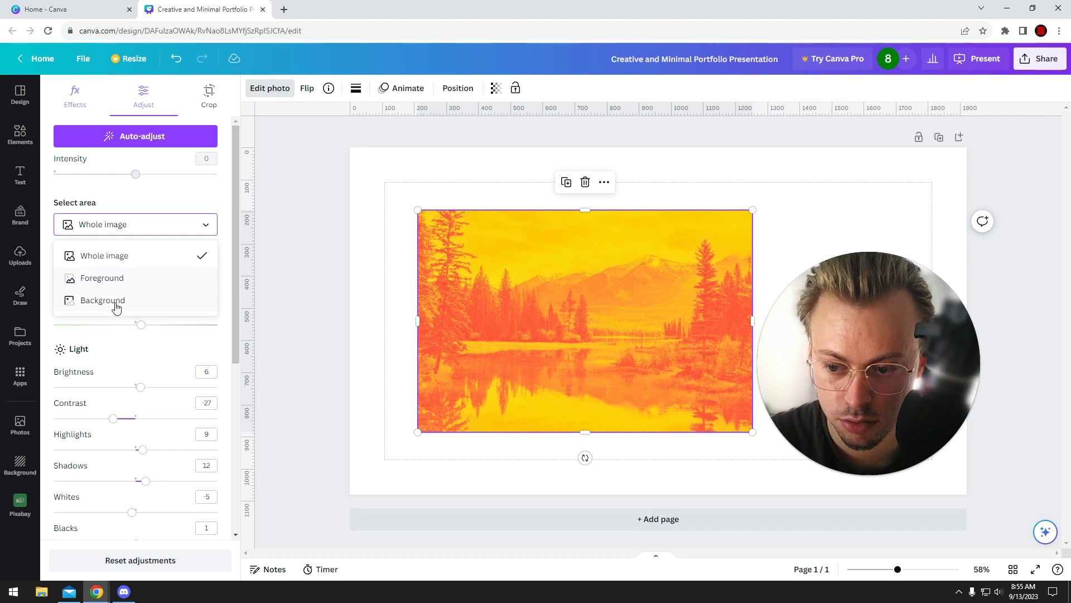
left_click(138, 193)
scroll(130, 354, "down", 1)
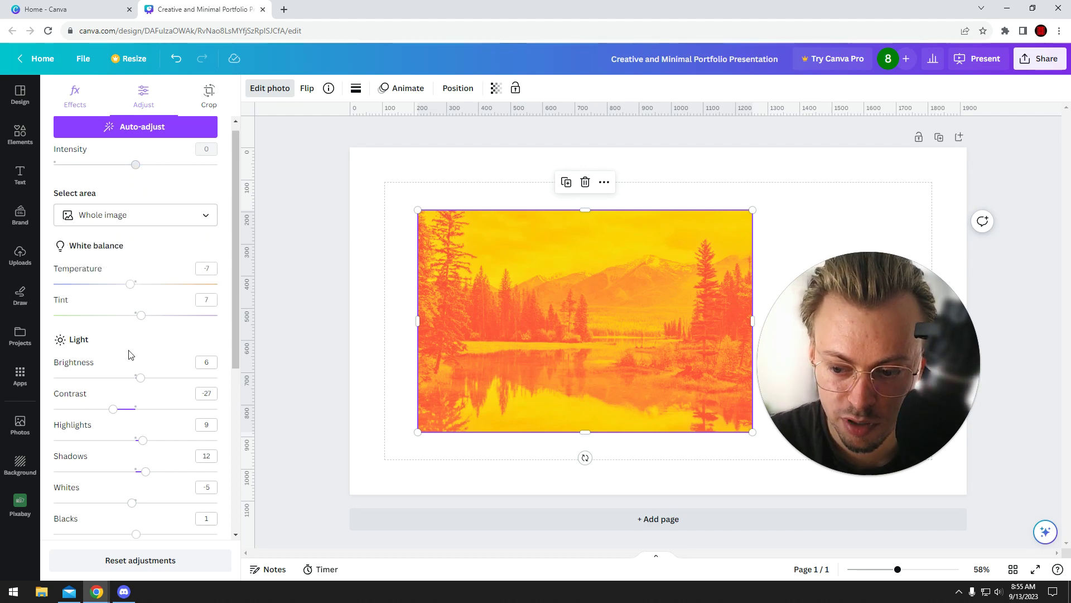
scroll(130, 252, "up", 3)
Apply Blur, then add Auto Focus with blur intensity lowered to 46.
left_click(74, 96)
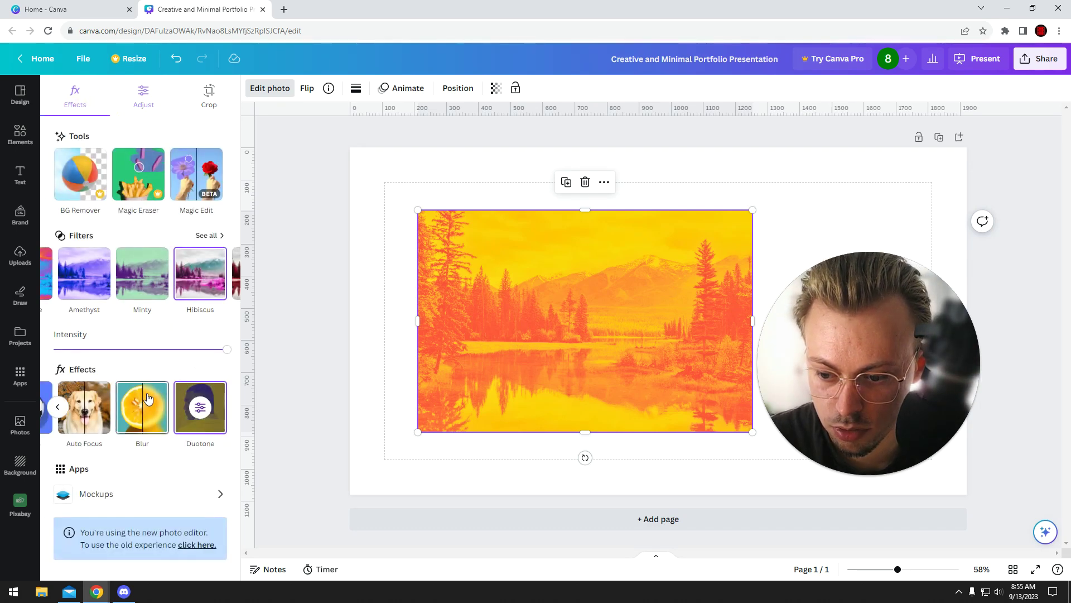
left_click(144, 407)
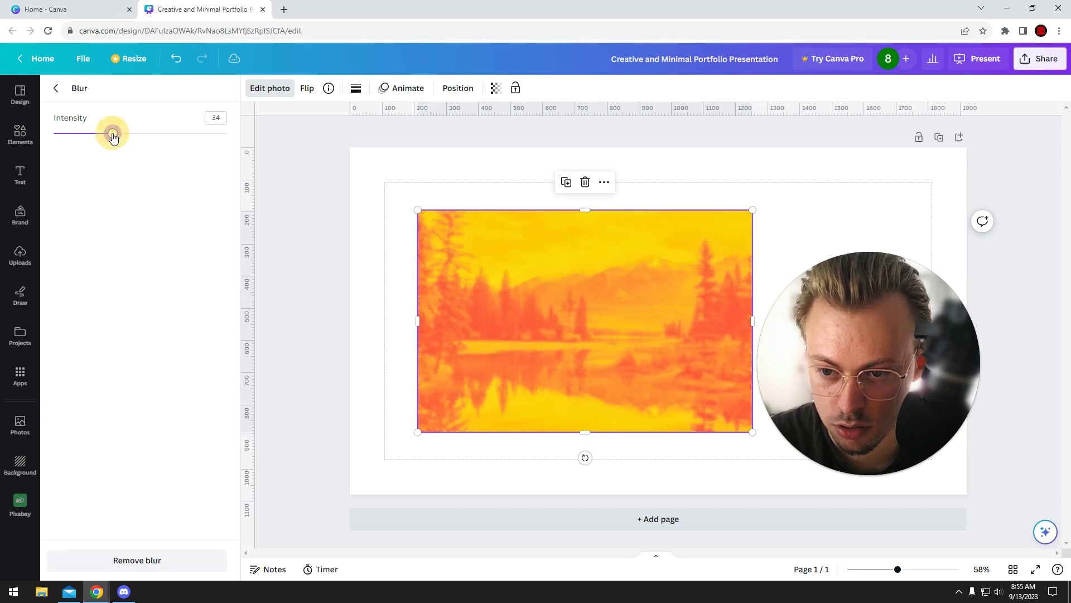
left_click(55, 89)
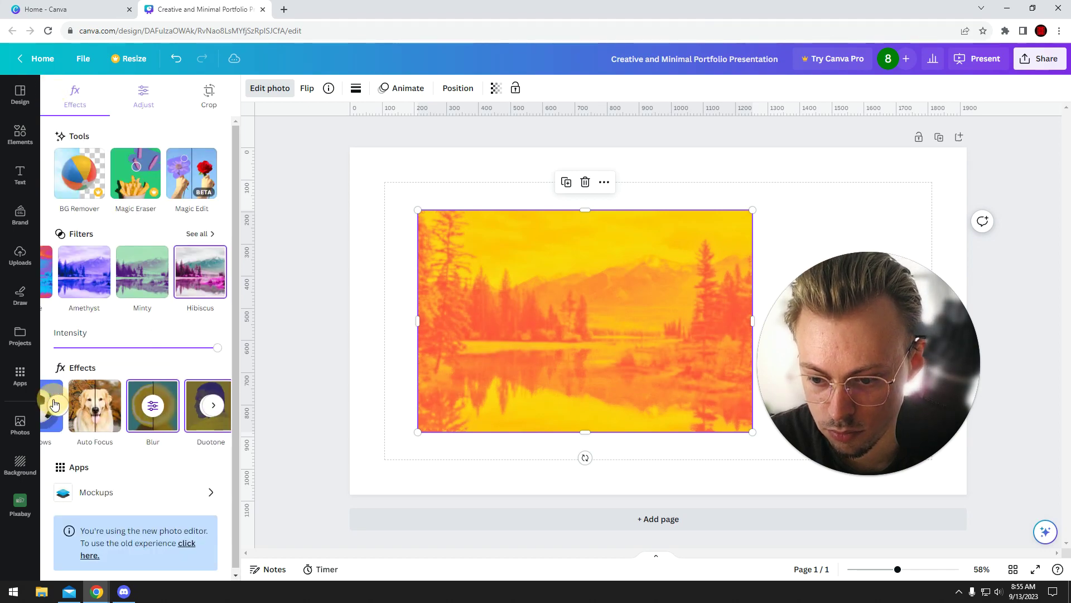
left_click(65, 407)
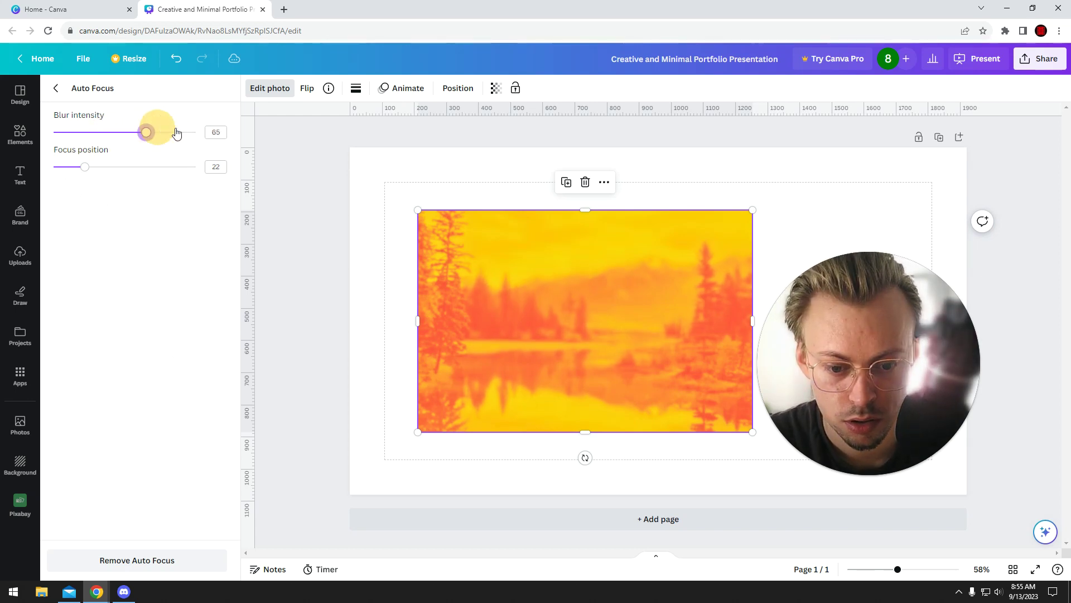
left_click_drag(134, 132, 118, 133)
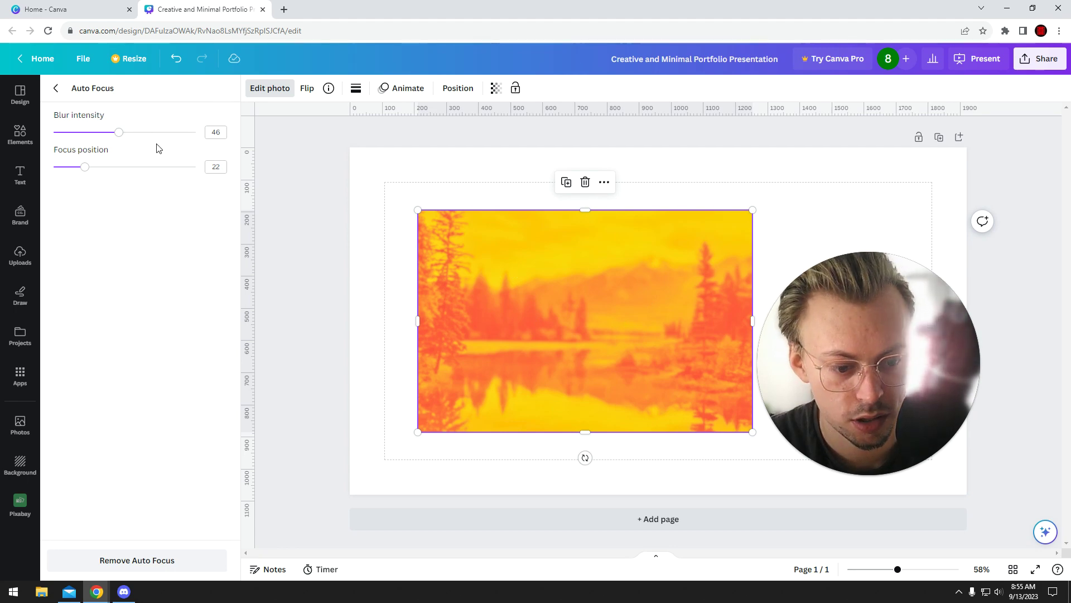
Choose the Slate filter from the Mono row of the full filter list.
left_click(56, 88)
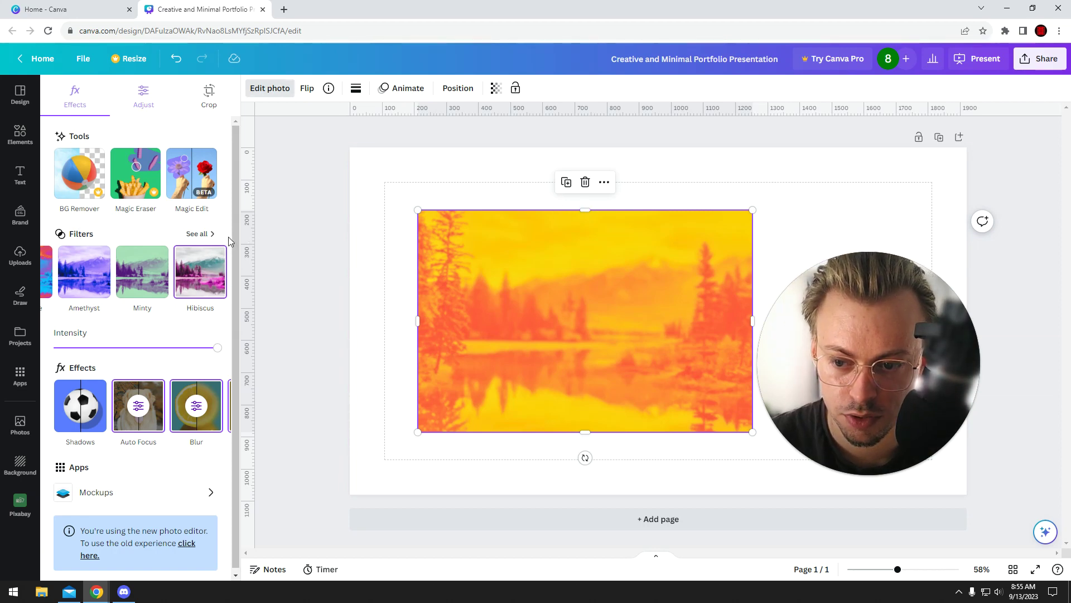
left_click(197, 233)
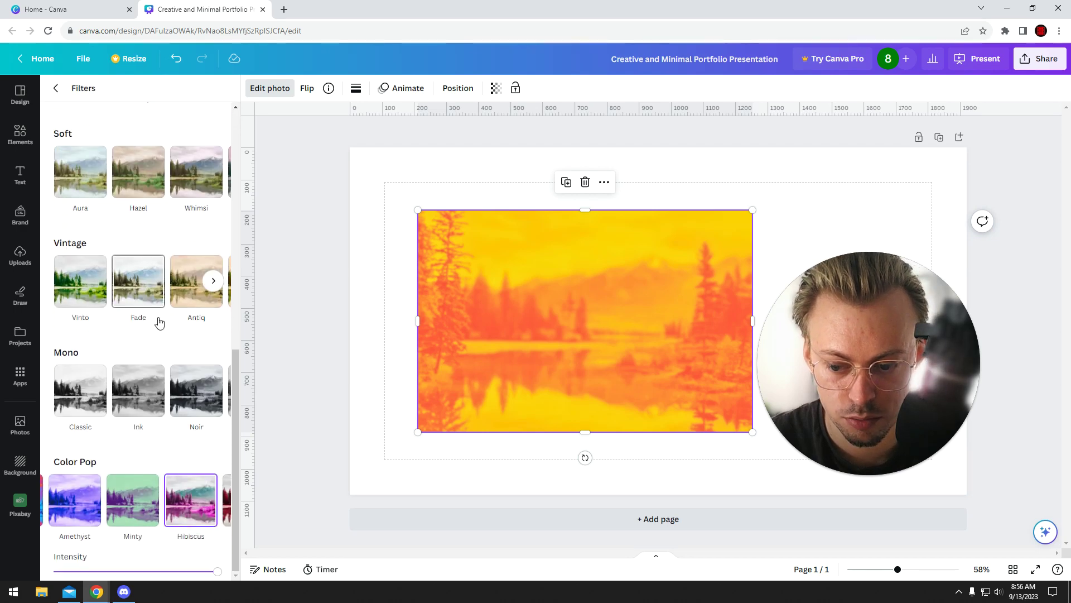
left_click(215, 391)
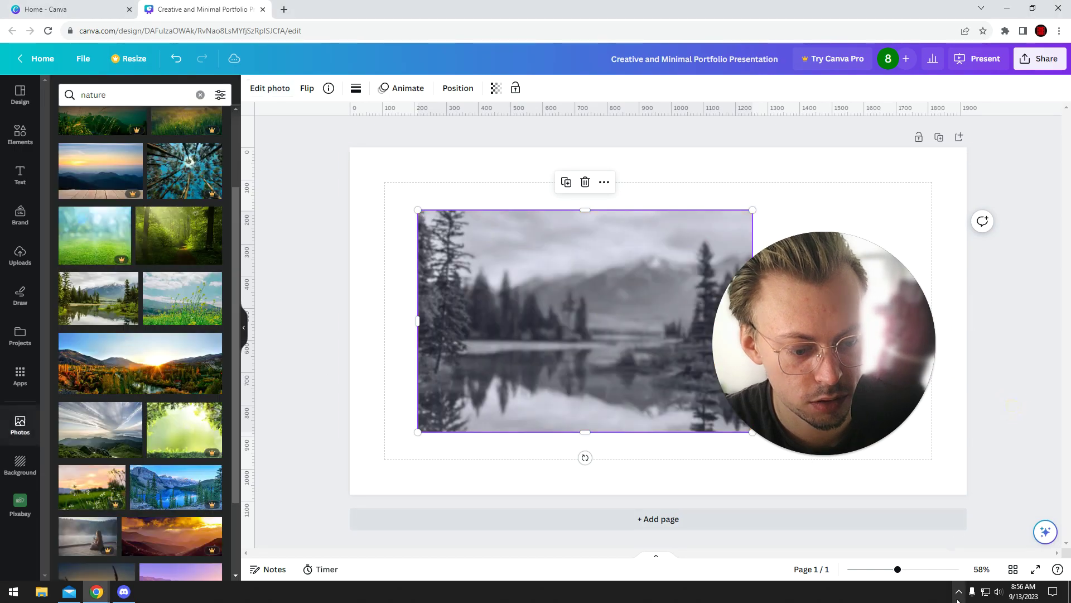
left_click(959, 591)
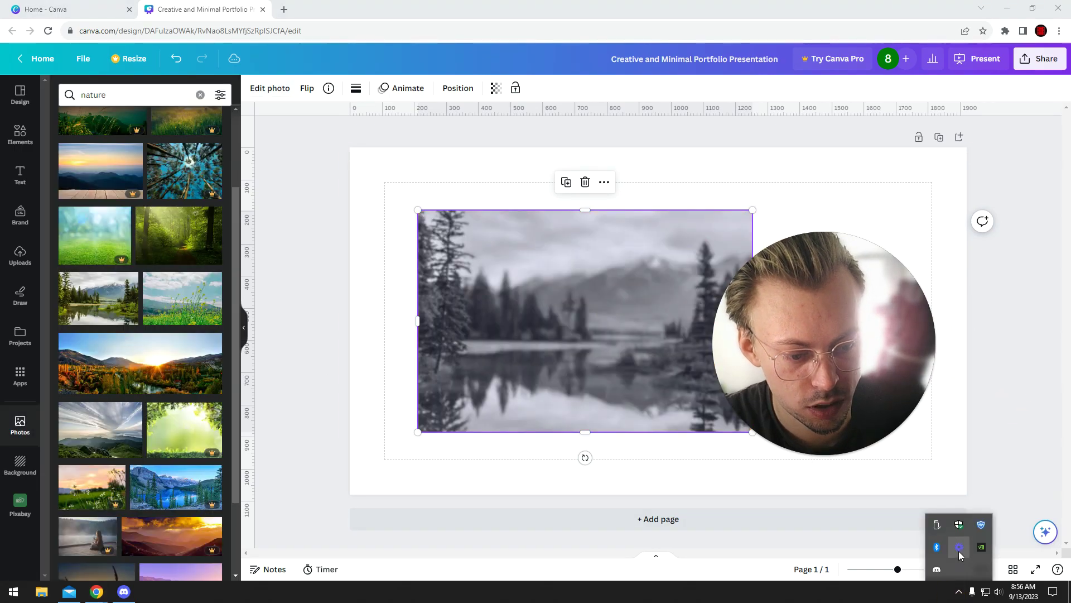